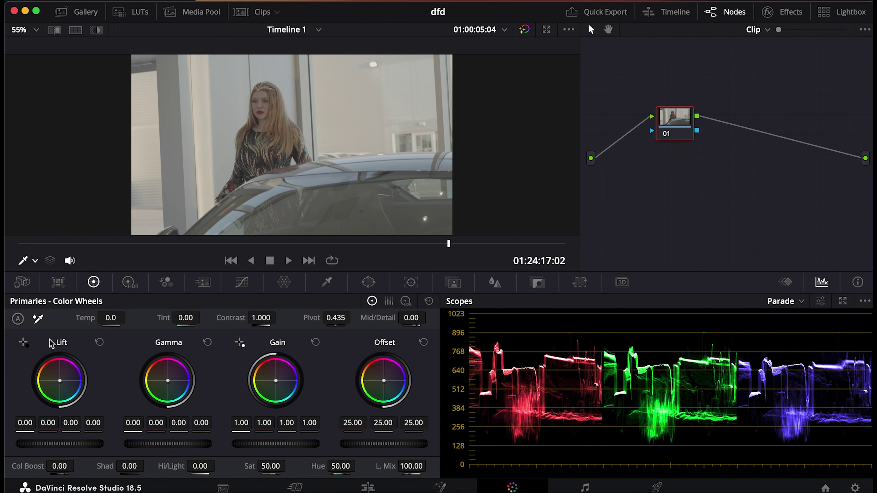
Step: Examine the HDR palette's tonal zones on the color wheels and in the Zones Graph, comparing the Shadow and Light ranges
{"action": "left_click", "coordinate": [129, 283]}
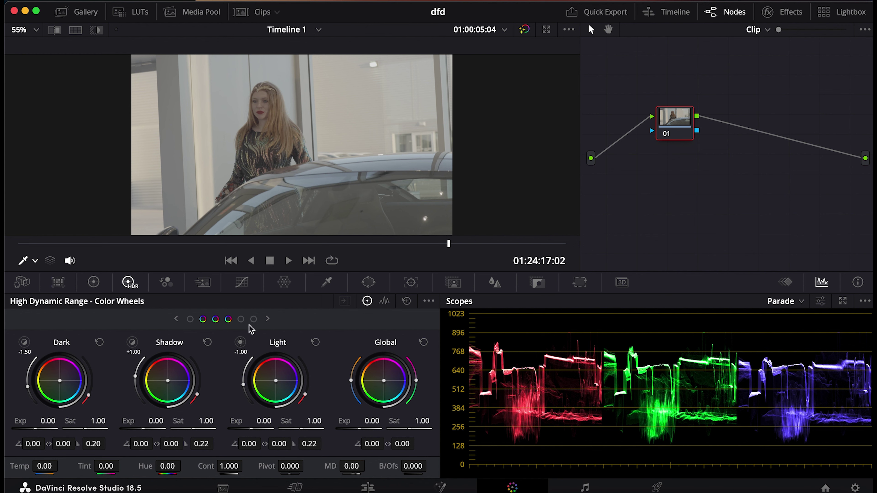
{"action": "left_click", "coordinate": [255, 320]}
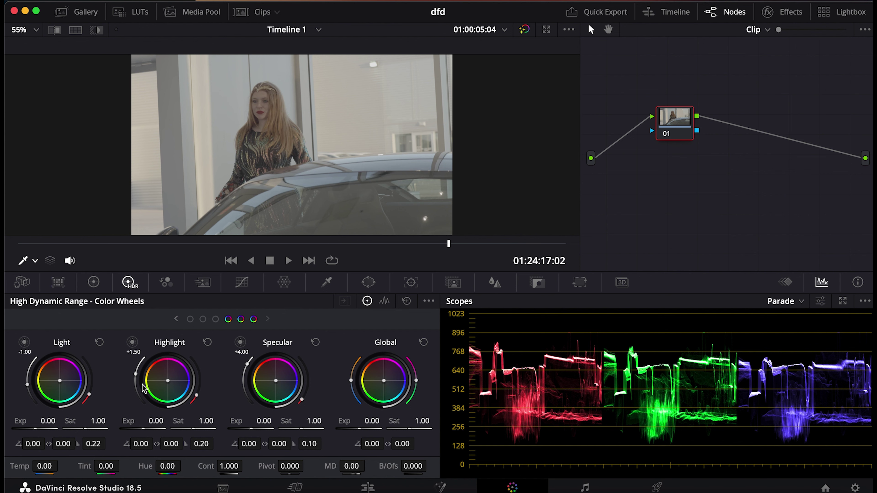
{"action": "left_click", "coordinate": [190, 320]}
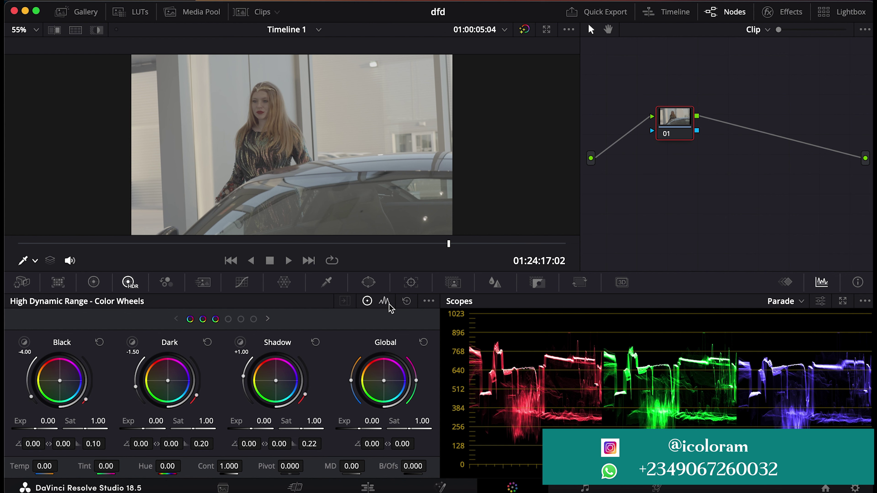
{"action": "left_click", "coordinate": [385, 302]}
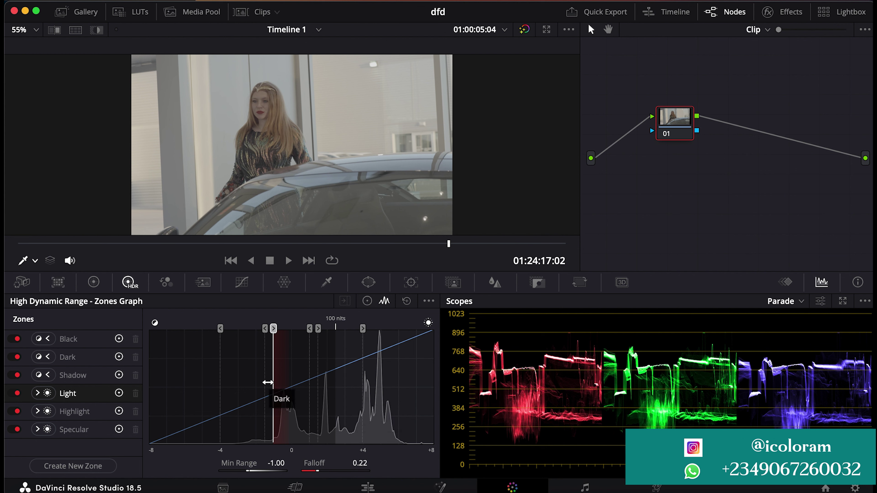
{"action": "left_click", "coordinate": [71, 377]}
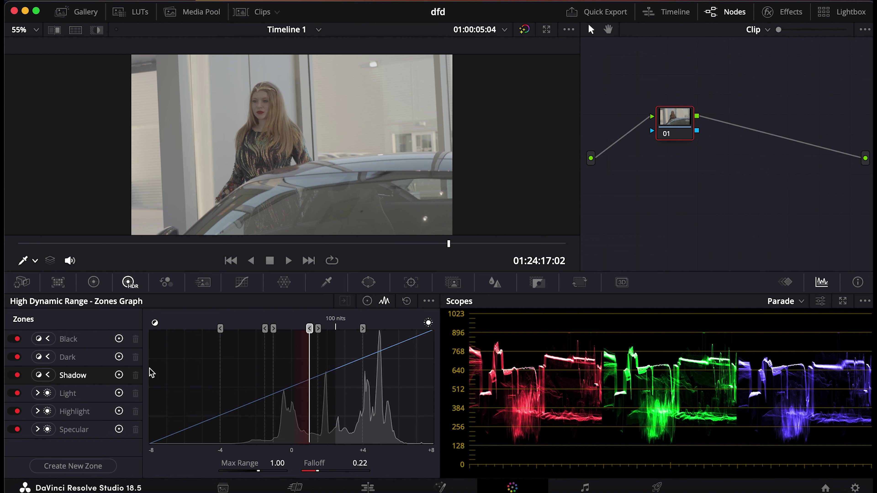
{"action": "left_click", "coordinate": [74, 393]}
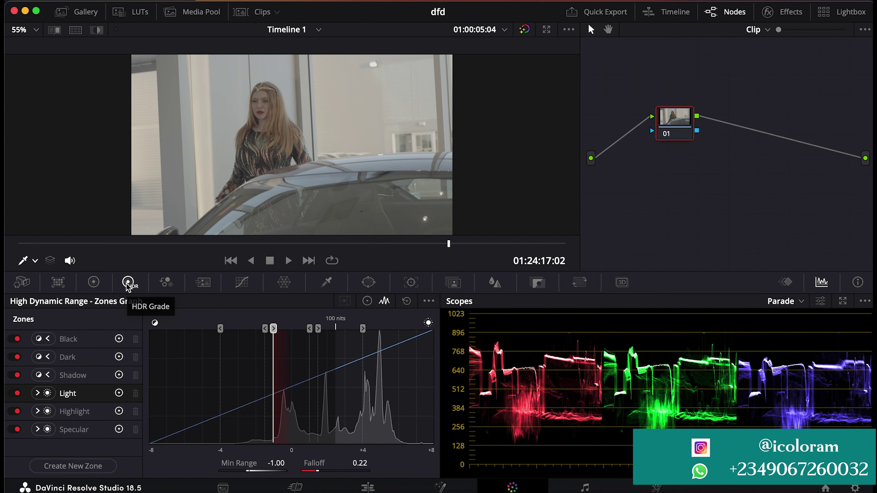
{"action": "left_click", "coordinate": [100, 283]}
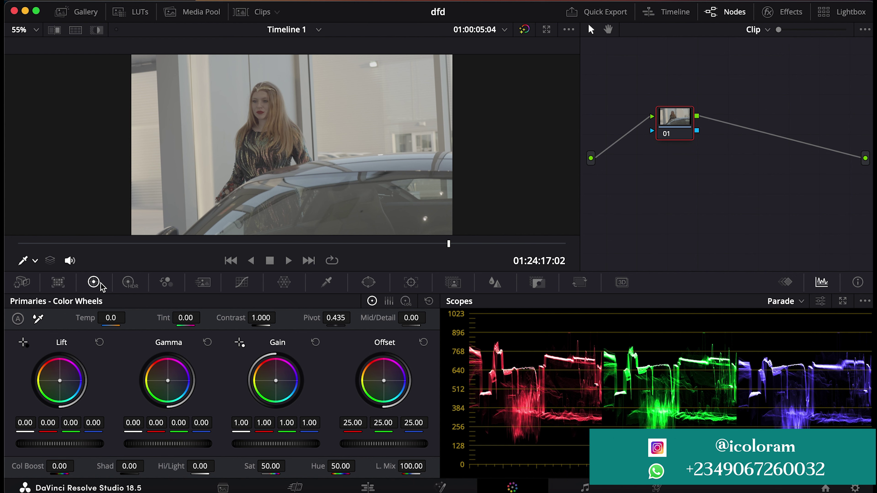
{"action": "left_click", "coordinate": [131, 284]}
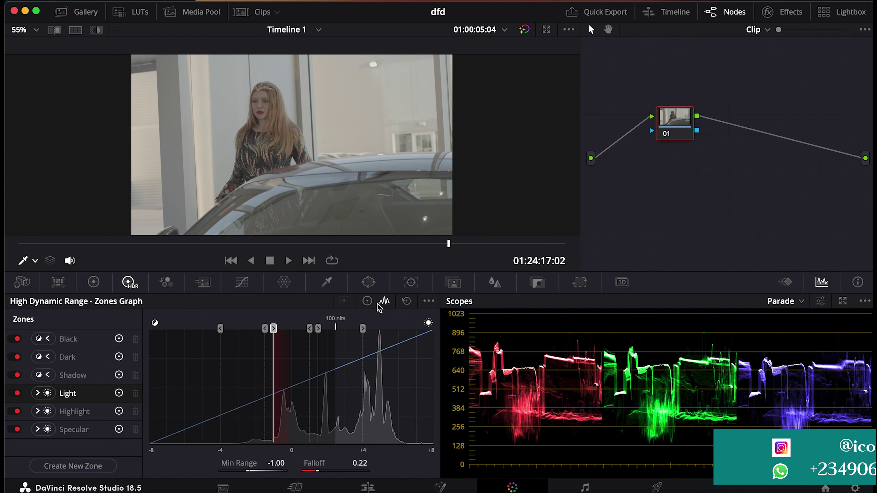
Step: On the HDR color wheels, set the exposure to -1.60 for Shadow, -0.67 for Light and 0.84 for Global
{"action": "left_click", "coordinate": [368, 302]}
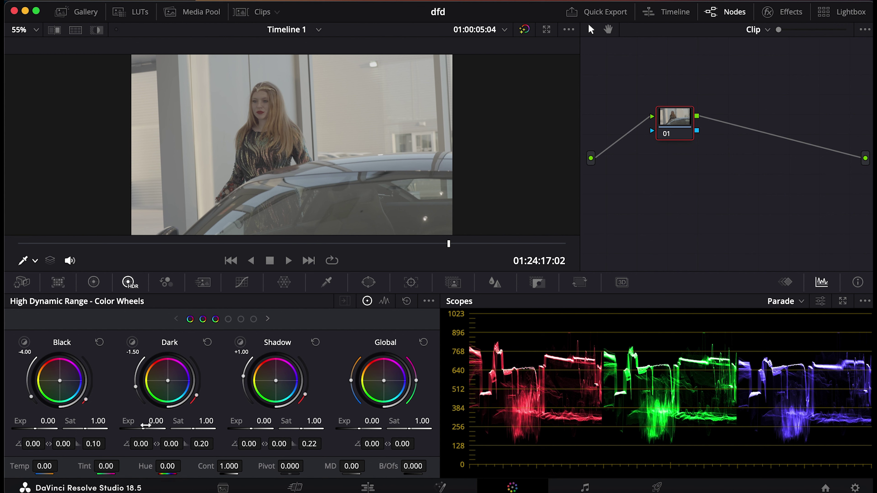
{"action": "left_click", "coordinate": [268, 320]}
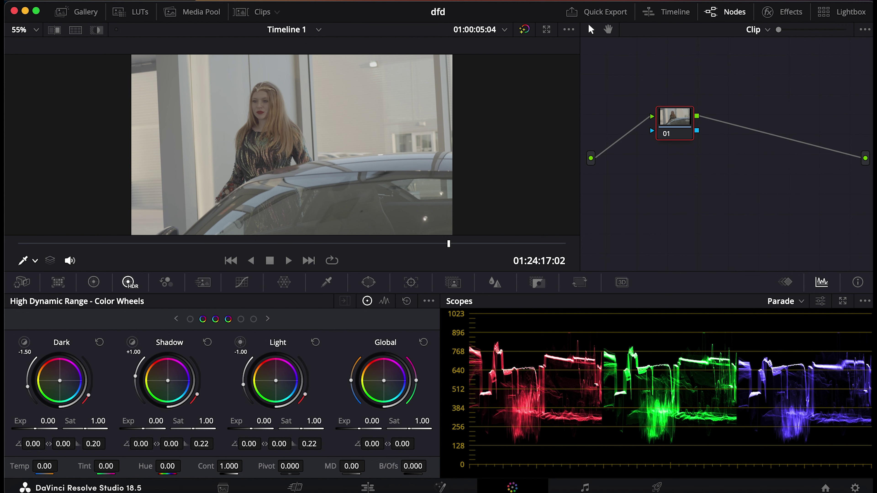
{"action": "left_click_drag", "start_coordinate": [149, 429], "coordinate": [147, 430]}
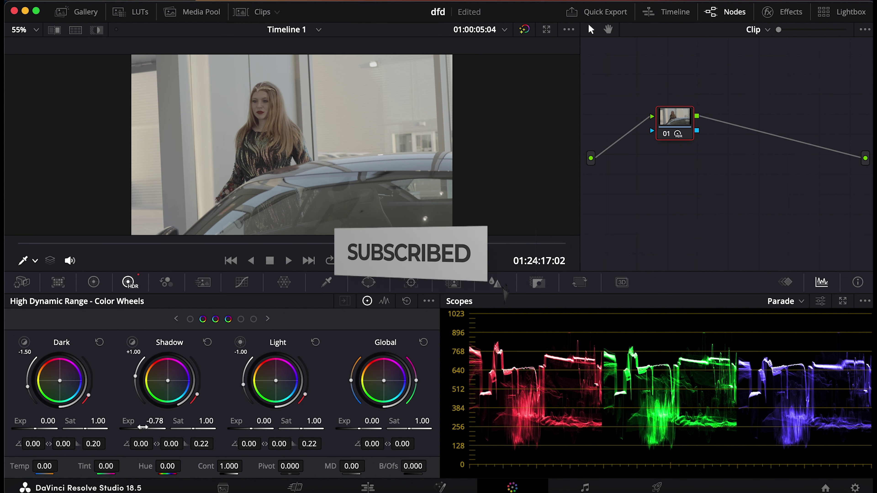
{"action": "left_click_drag", "start_coordinate": [155, 421], "coordinate": [142, 421]}
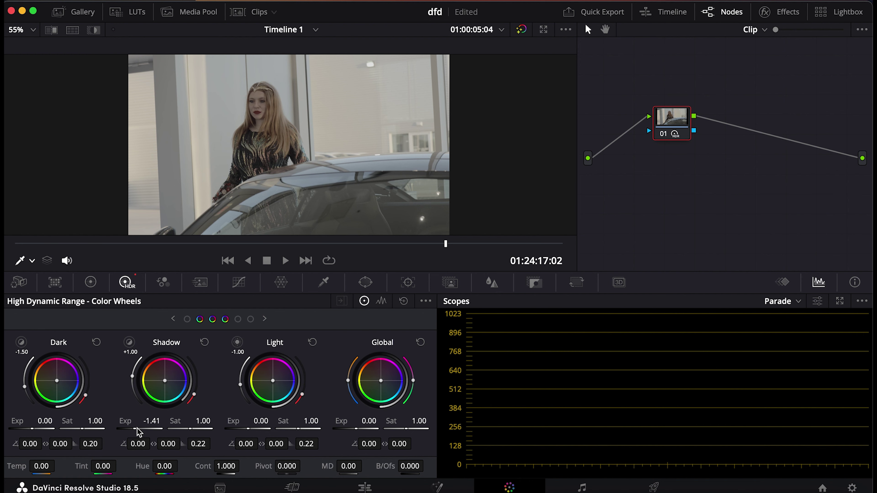
{"action": "left_click_drag", "start_coordinate": [151, 421], "coordinate": [147, 421]}
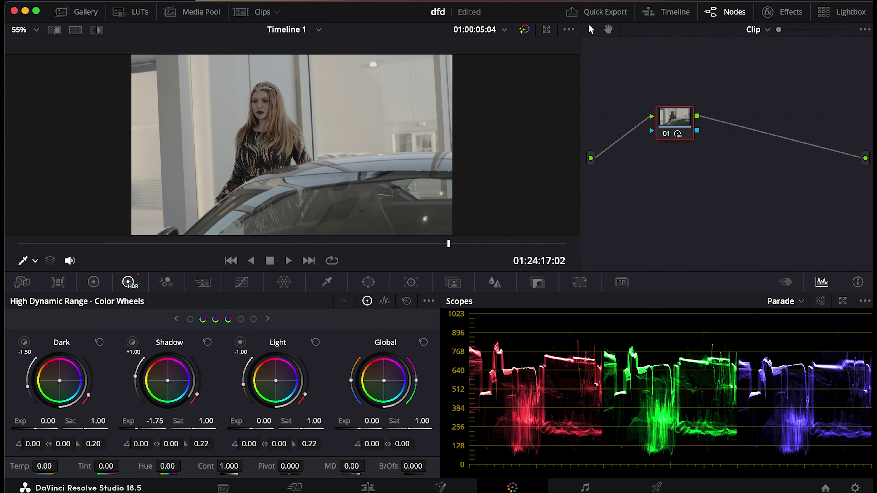
{"action": "left_click_drag", "start_coordinate": [127, 429], "coordinate": [130, 428]}
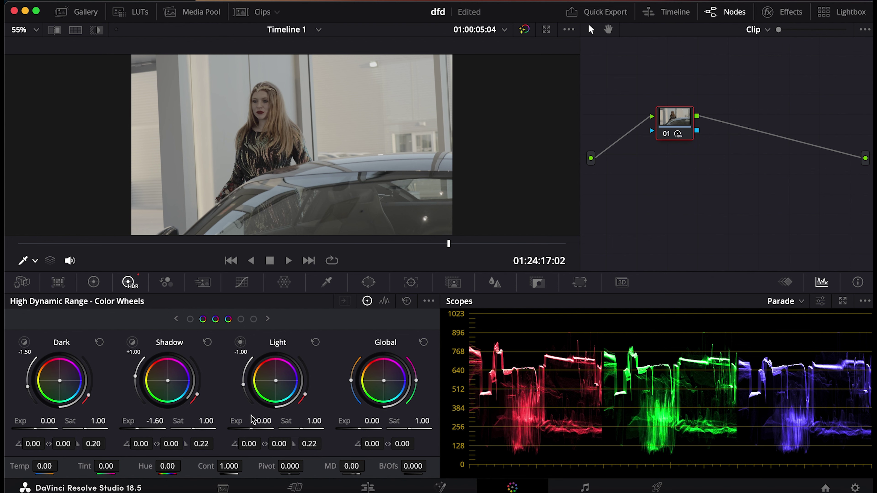
{"action": "left_click_drag", "start_coordinate": [262, 421], "coordinate": [251, 421]}
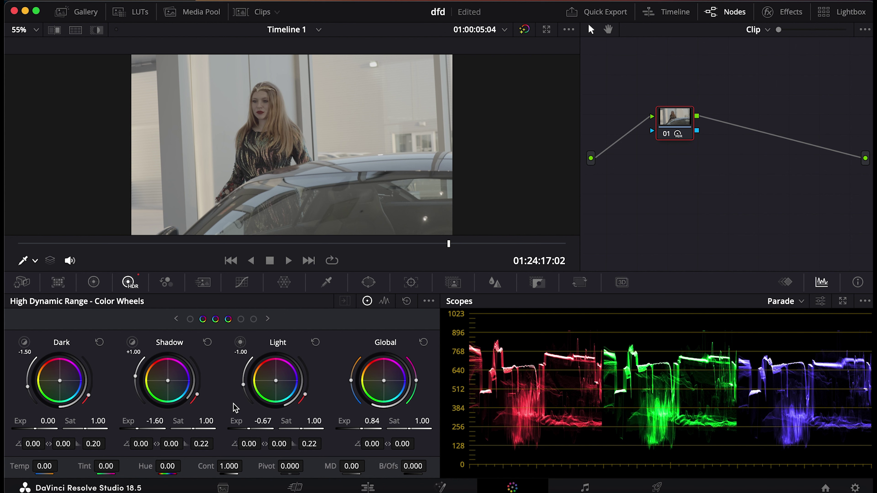
{"action": "left_click", "coordinate": [94, 283]}
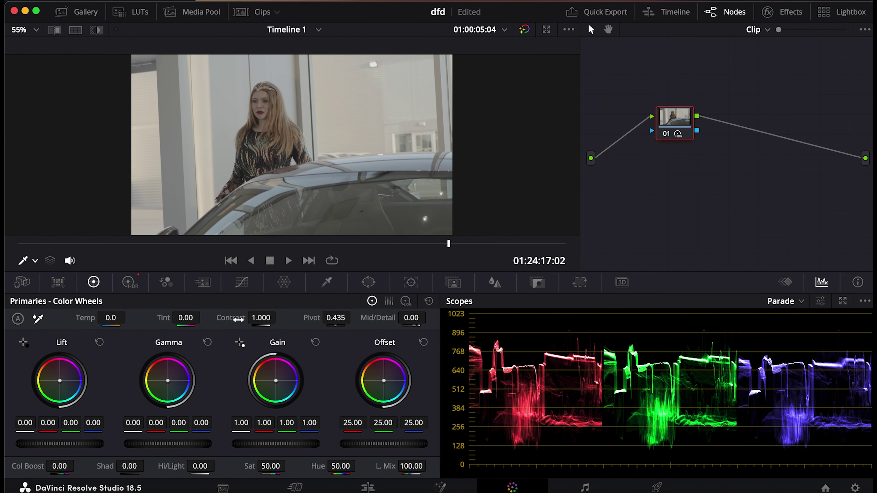
{"action": "mouse_move", "coordinate": [257, 318]}
{"action": "left_mouse_down"}
{"action": "mouse_move", "coordinate": [280, 318]}
{"action": "mouse_move", "coordinate": [256, 318]}
{"action": "left_mouse_up"}
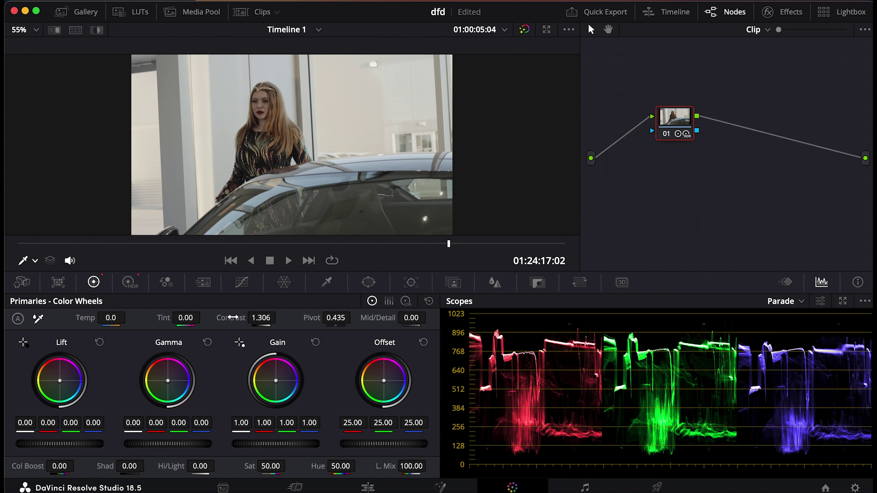
{"action": "double_click", "coordinate": [232, 317]}
Step: Set the HDR palette's contrast to 1.056 and its pivot to 0.800
{"action": "left_click", "coordinate": [123, 286]}
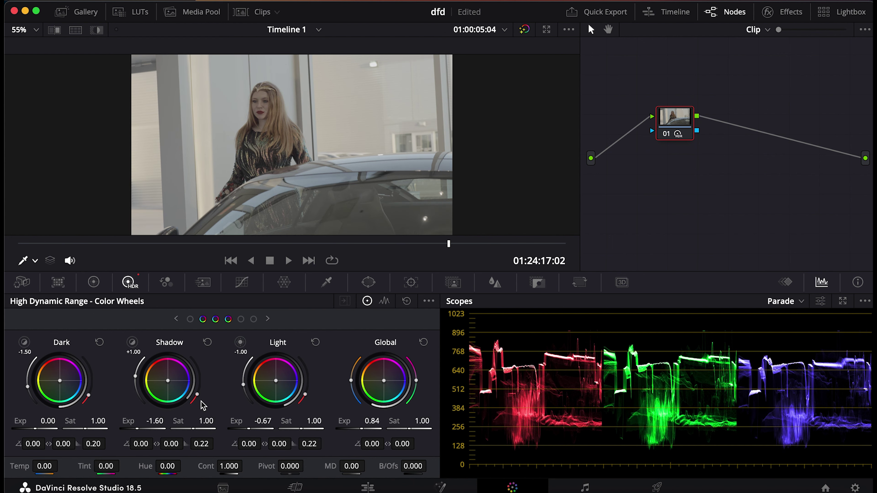
{"action": "left_click_drag", "start_coordinate": [247, 466], "coordinate": [251, 467]}
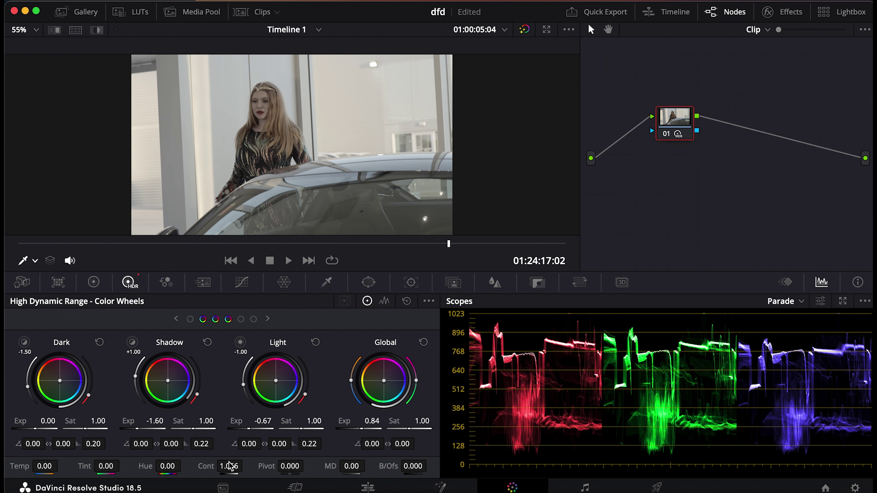
{"action": "left_click_drag", "start_coordinate": [289, 465], "coordinate": [306, 466]}
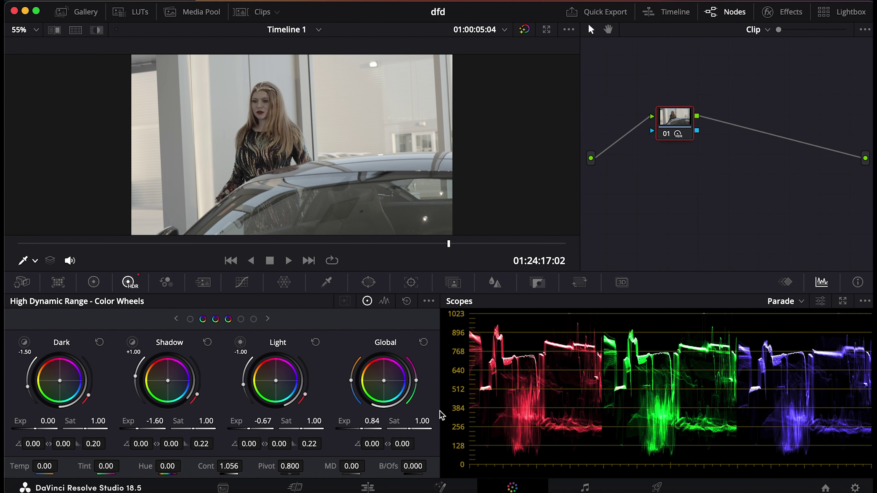
Step: Raise the saturation in the Primaries color wheels to 97 and return to the HDR color wheels
{"action": "left_click", "coordinate": [93, 282]}
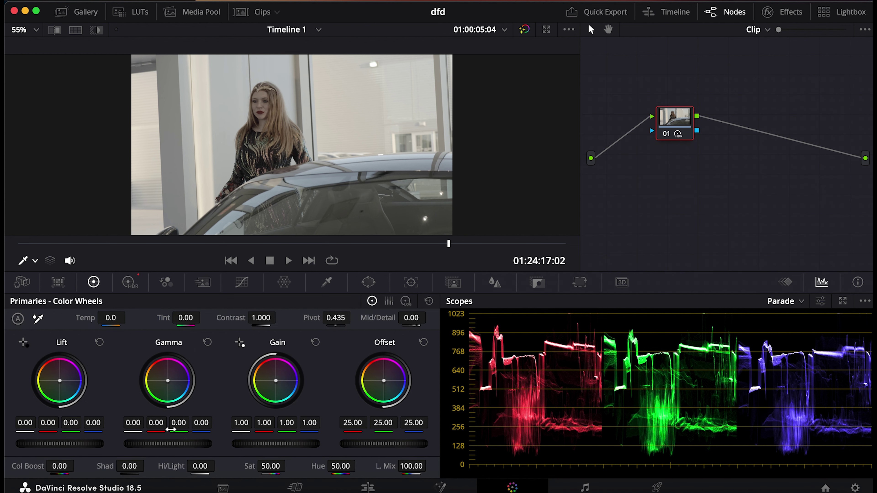
{"action": "mouse_move", "coordinate": [271, 466]}
{"action": "left_mouse_down"}
{"action": "mouse_move", "coordinate": [289, 465]}
{"action": "mouse_move", "coordinate": [259, 464]}
{"action": "left_mouse_up"}
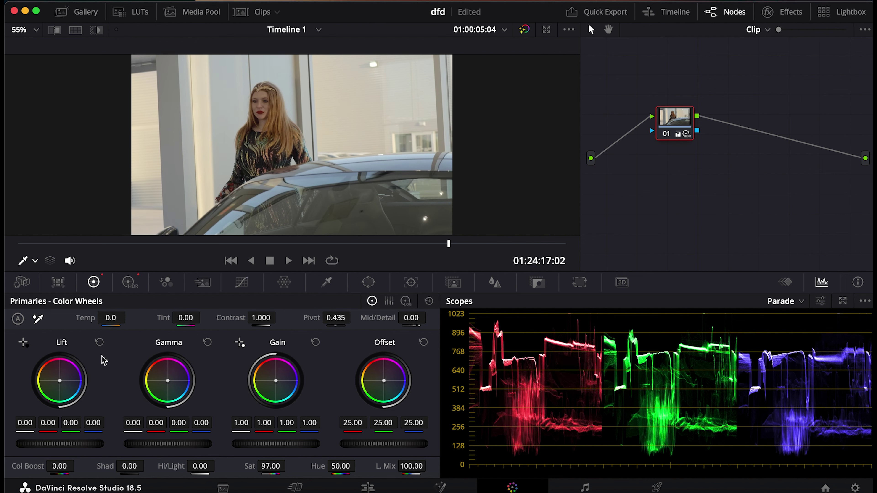
{"action": "left_click", "coordinate": [131, 288]}
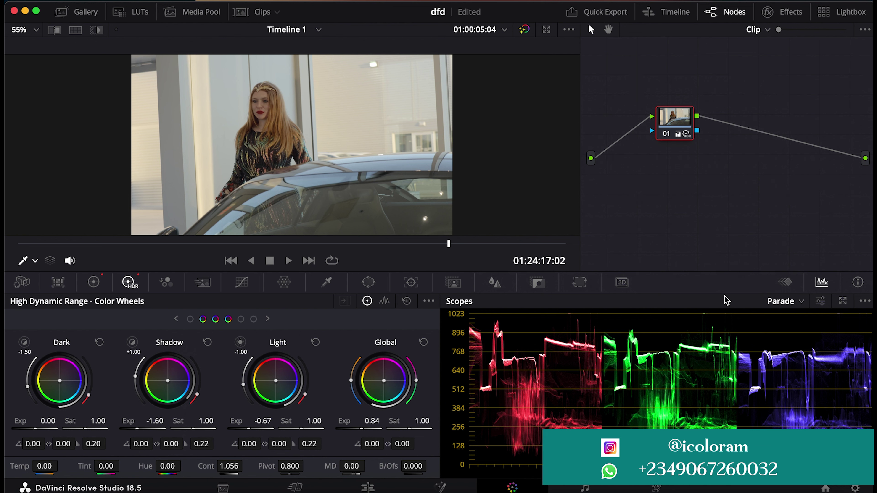
Step: Show the Vectorscope and cool the HDR Global temperature to about -1404.6
{"action": "left_click", "coordinate": [770, 307]}
{"action": "left_click", "coordinate": [778, 344]}
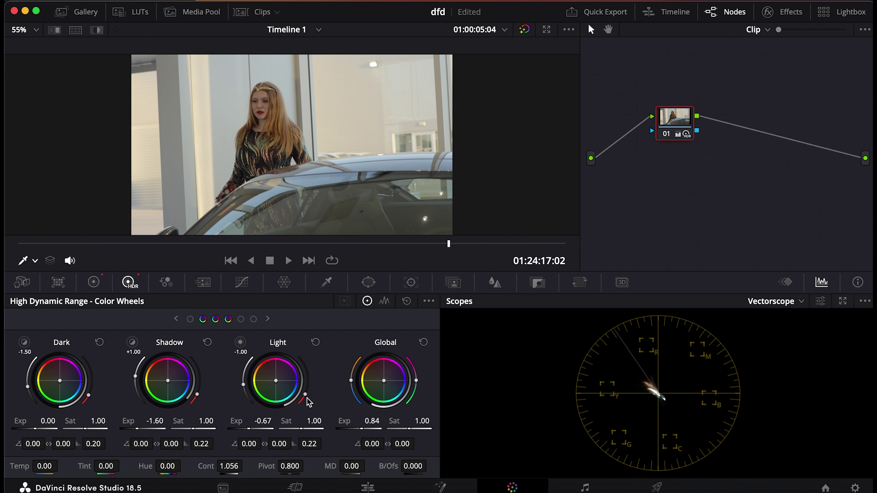
{"action": "left_click_drag", "start_coordinate": [352, 385], "coordinate": [349, 403]}
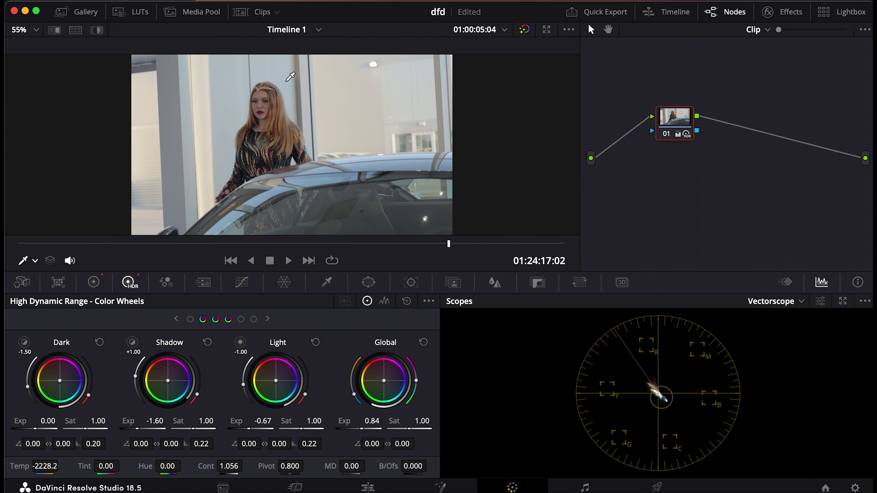
{"action": "mouse_move", "coordinate": [355, 396]}
{"action": "left_mouse_down"}
{"action": "mouse_move", "coordinate": [352, 381]}
{"action": "mouse_move", "coordinate": [355, 395]}
{"action": "left_mouse_up"}
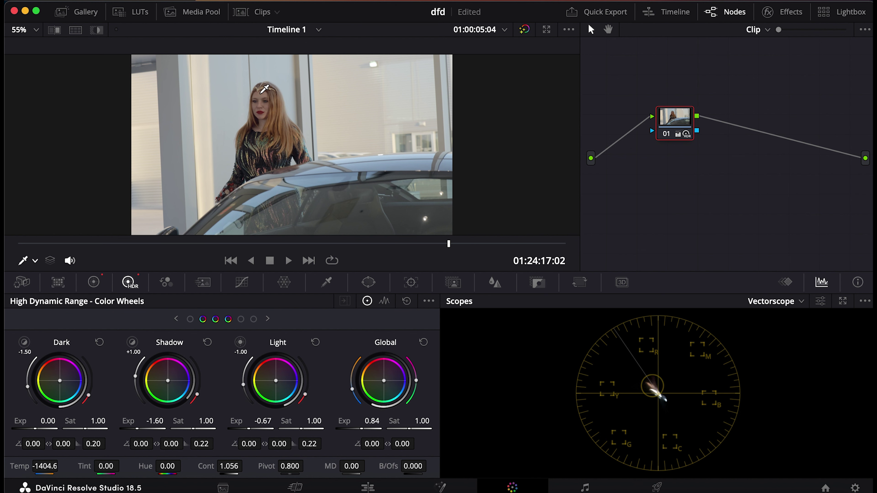
Step: Return the scopes to Parade and cool the HDR Global temperature to -4000
{"action": "left_click", "coordinate": [765, 304]}
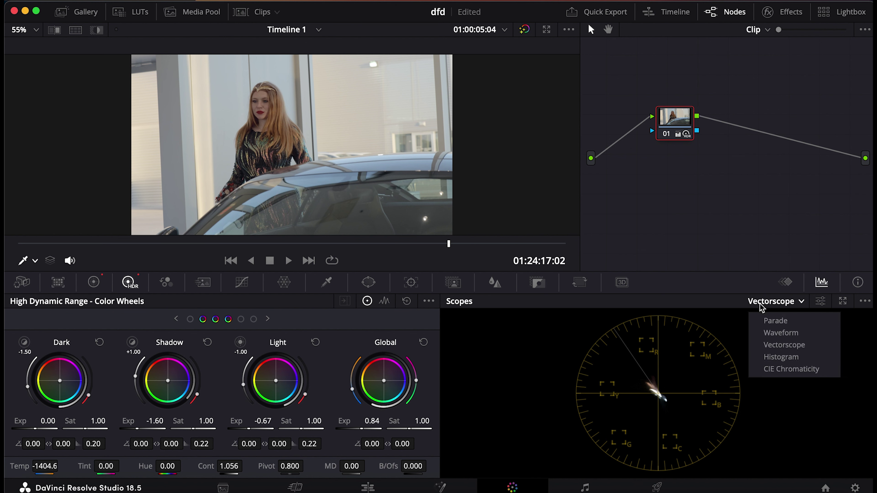
{"action": "left_click", "coordinate": [768, 324]}
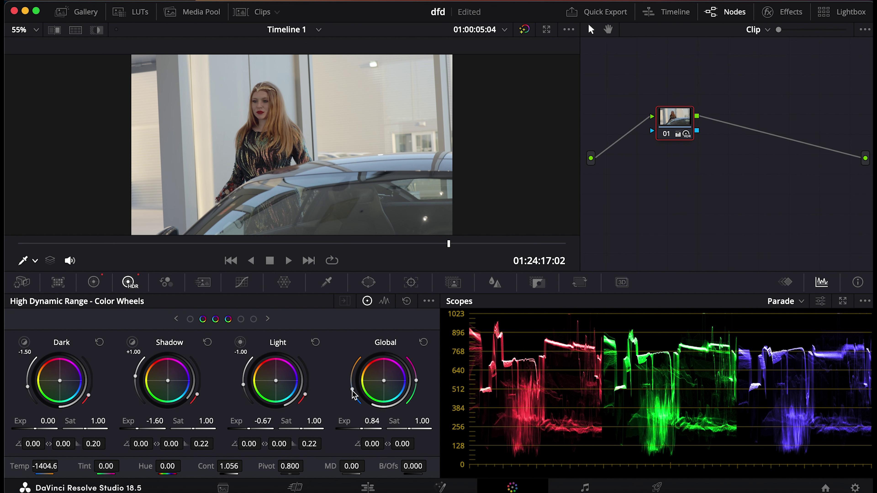
{"action": "left_click_drag", "start_coordinate": [353, 389], "coordinate": [360, 416]}
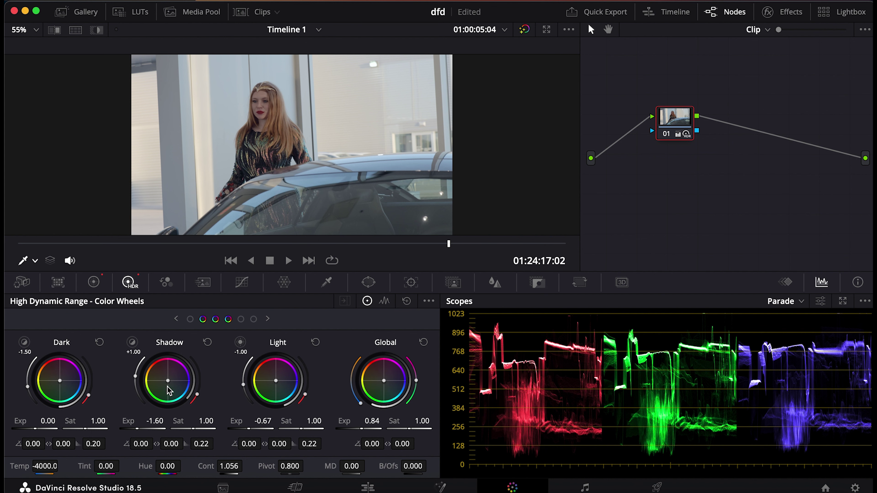
Step: Tint the HDR Shadow zone to a color balance of 40.60 at strength 0.05 and set its saturation to 0.89
{"action": "left_click_drag", "start_coordinate": [168, 383], "coordinate": [167, 385]}
{"action": "left_click_drag", "start_coordinate": [168, 382], "coordinate": [149, 388]}
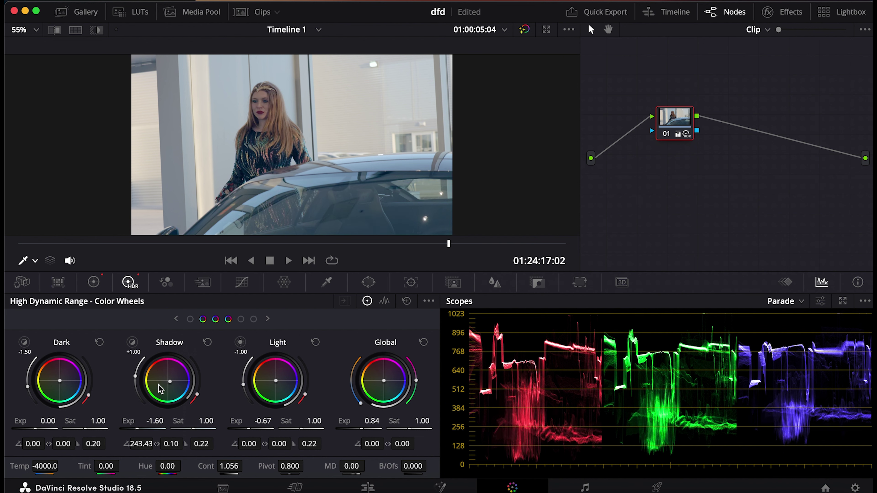
{"action": "left_click_drag", "start_coordinate": [170, 381], "coordinate": [168, 380]}
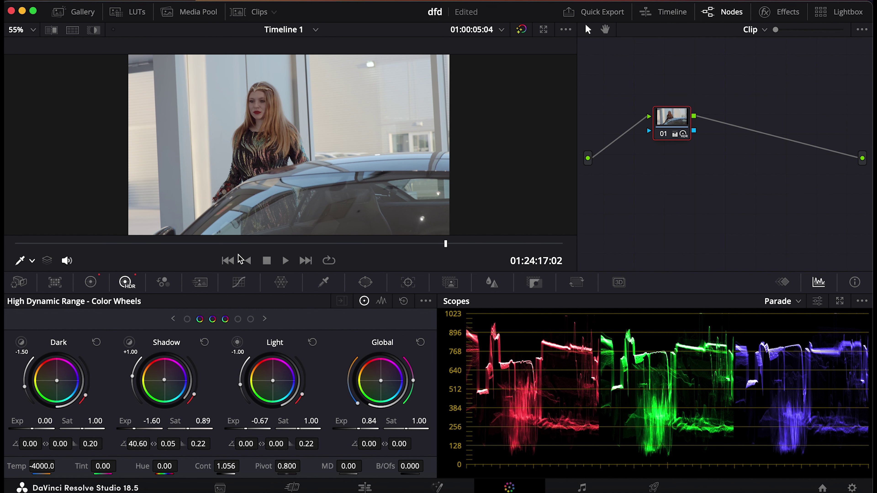
Step: Check the grade at other frames of the clip, refining the Global temperature to -3739 and Global saturation to 0.99
{"action": "left_click", "coordinate": [246, 243]}
{"action": "left_click_drag", "start_coordinate": [248, 244], "coordinate": [112, 230]}
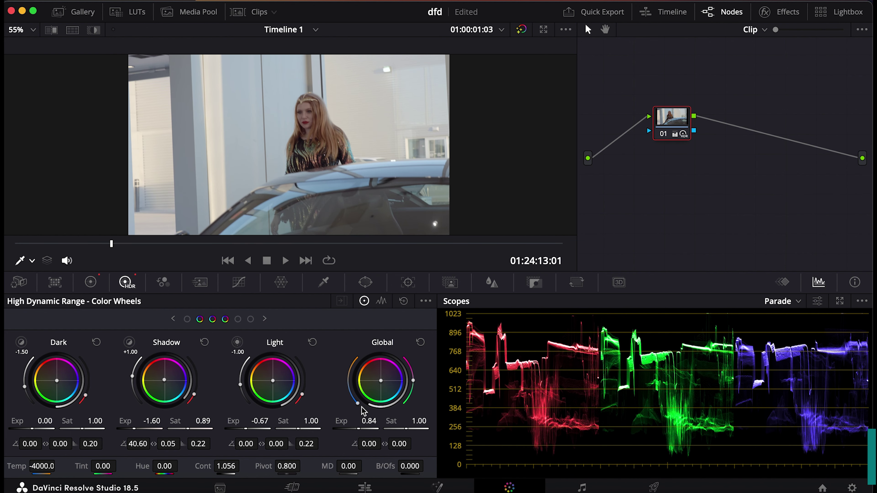
{"action": "left_click_drag", "start_coordinate": [358, 404], "coordinate": [357, 404]}
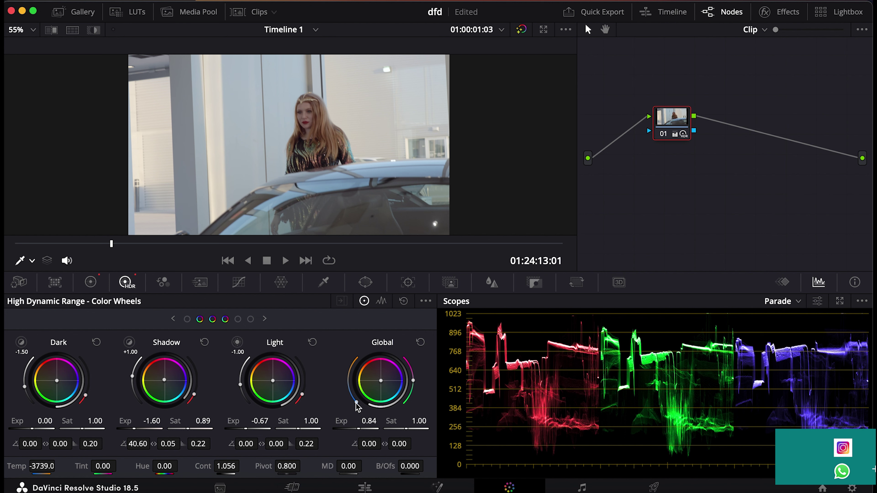
{"action": "left_click_drag", "start_coordinate": [397, 423], "coordinate": [397, 422]}
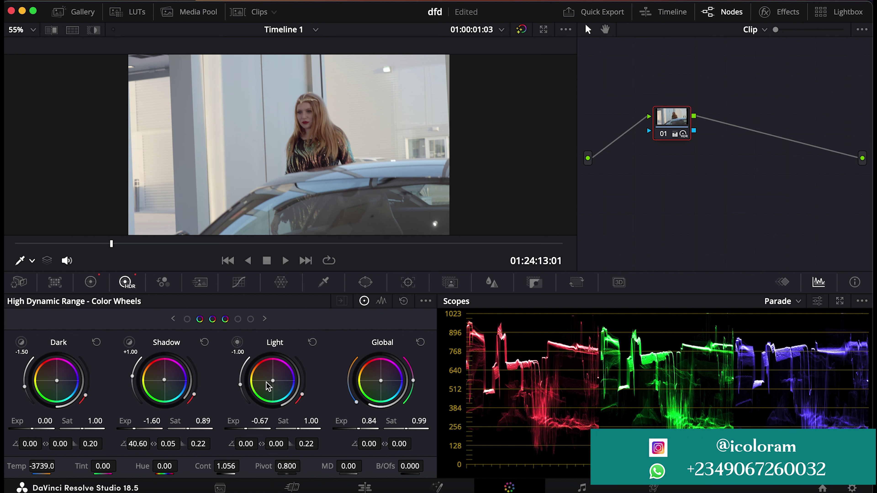
{"action": "left_click", "coordinate": [232, 243]}
{"action": "left_click", "coordinate": [324, 244]}
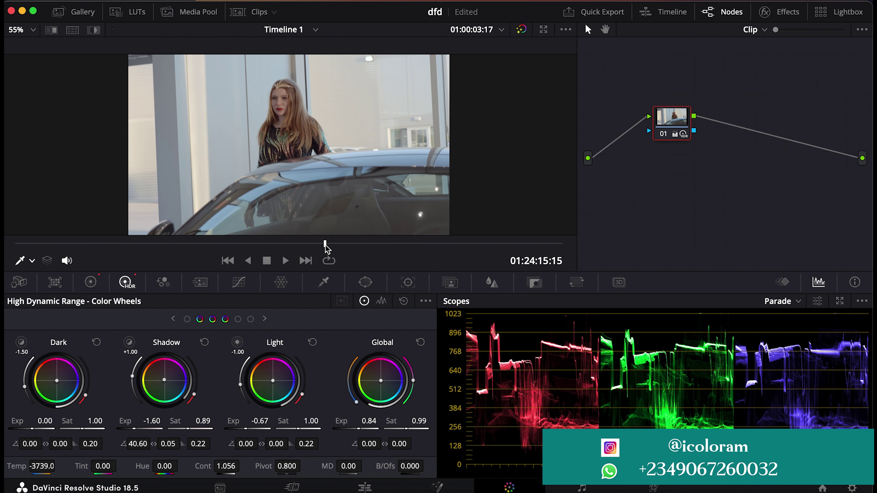
Step: Try lowering the HDR Dark zone's exposure to -0.13 and -0.99 at frame 01:00:04:10, resetting the zone after each attempt
{"action": "left_click", "coordinate": [385, 243]}
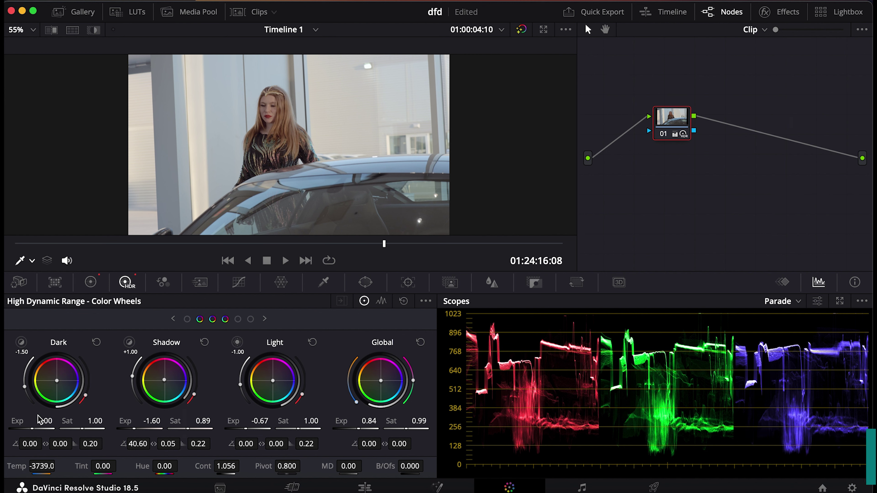
{"action": "left_click_drag", "start_coordinate": [32, 429], "coordinate": [31, 429]}
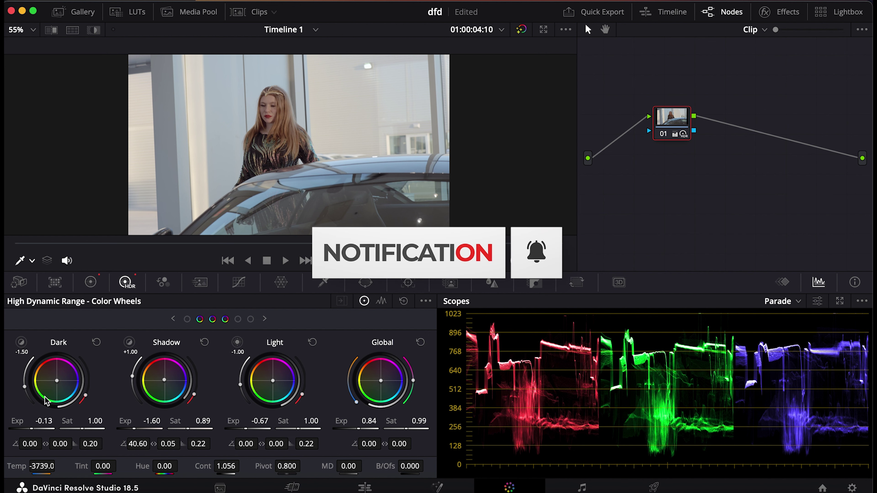
{"action": "left_click_drag", "start_coordinate": [64, 389], "coordinate": [54, 381]}
{"action": "left_click", "coordinate": [96, 343]}
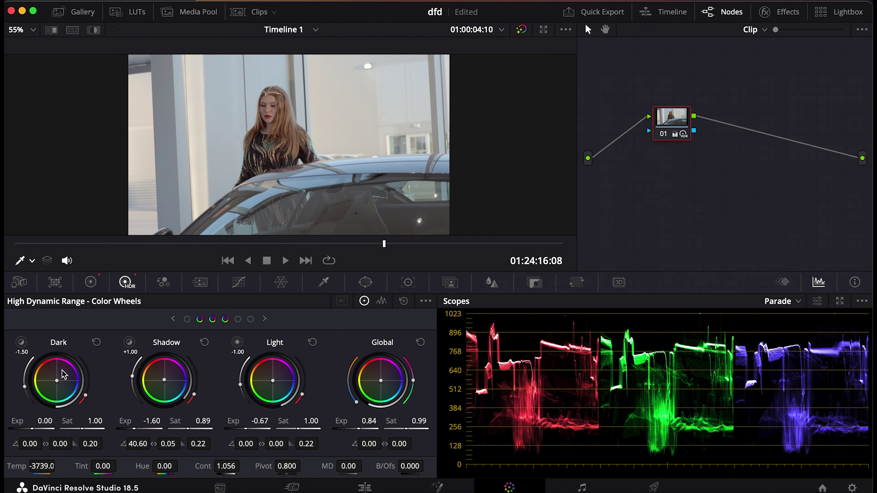
{"action": "left_click_drag", "start_coordinate": [38, 422], "coordinate": [22, 422]}
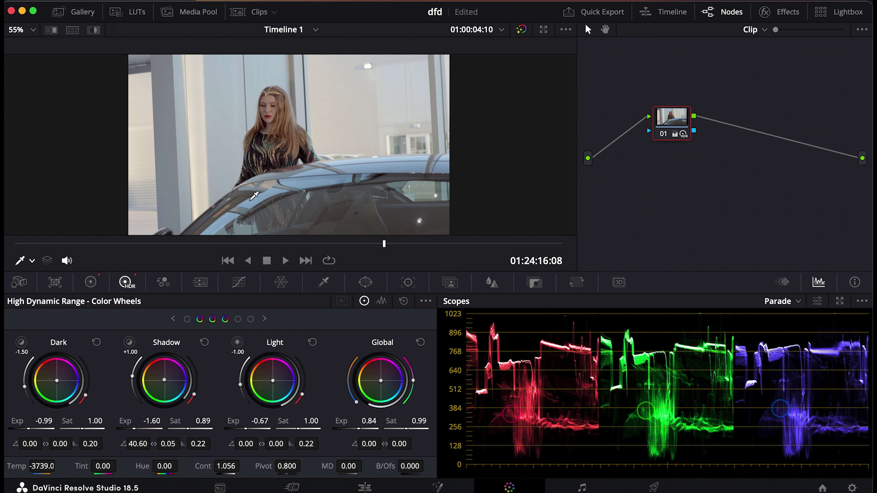
{"action": "left_click", "coordinate": [100, 344]}
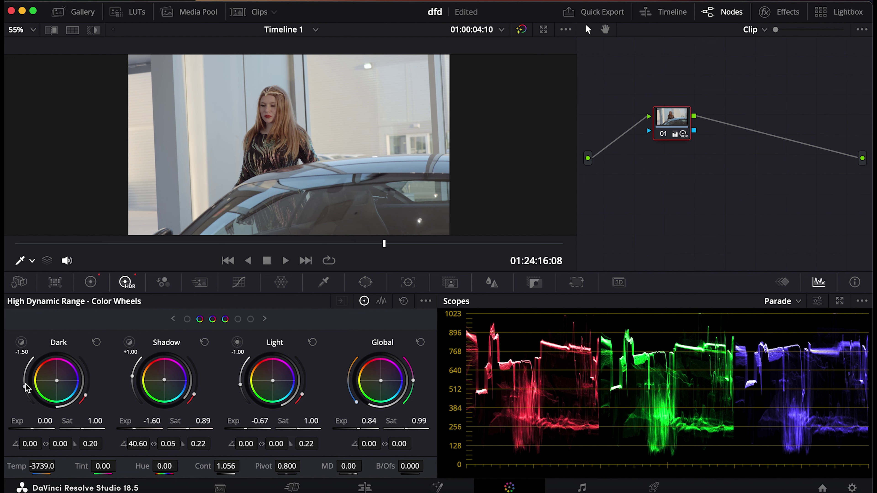
Step: Isolate the HDR Dark zone, tint it to a color balance of 192.92 at strength 0.30, and set its exposure to -0.23
{"action": "left_click", "coordinate": [20, 343]}
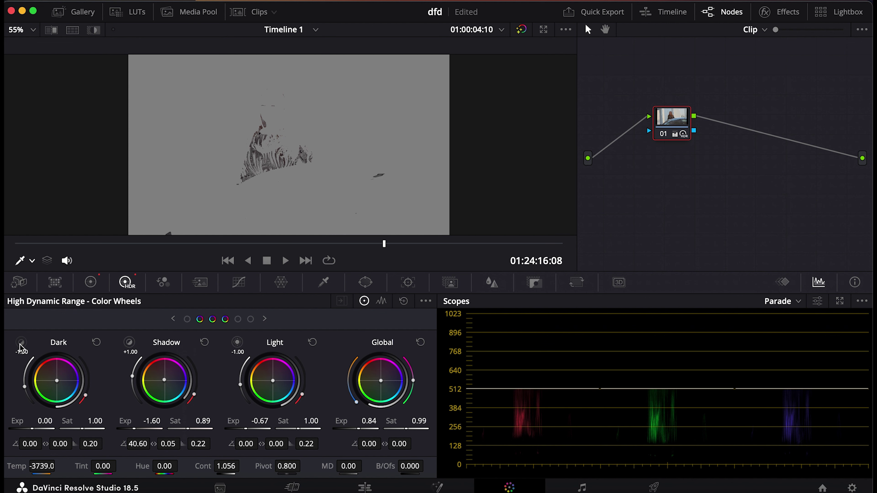
{"action": "mouse_move", "coordinate": [57, 381]}
{"action": "left_mouse_down"}
{"action": "mouse_move", "coordinate": [64, 389]}
{"action": "mouse_move", "coordinate": [54, 382]}
{"action": "left_mouse_up"}
{"action": "key", "text": "super+z"}
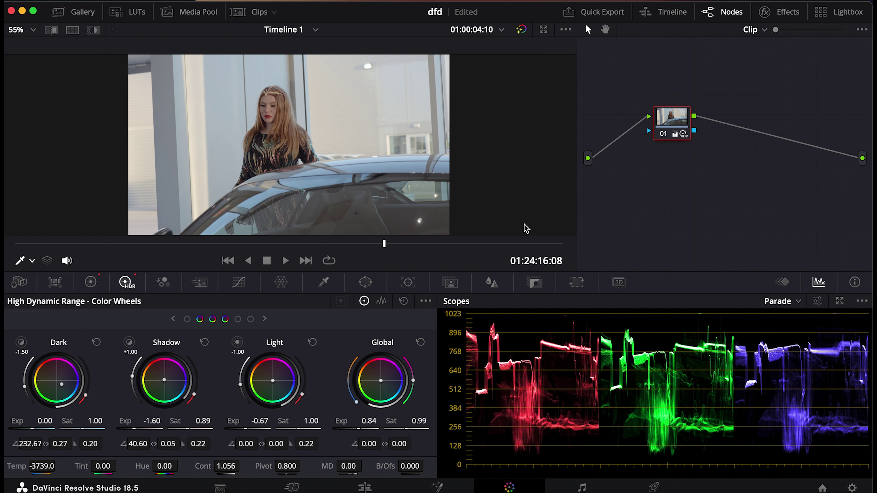
{"action": "left_click_drag", "start_coordinate": [61, 385], "coordinate": [58, 388]}
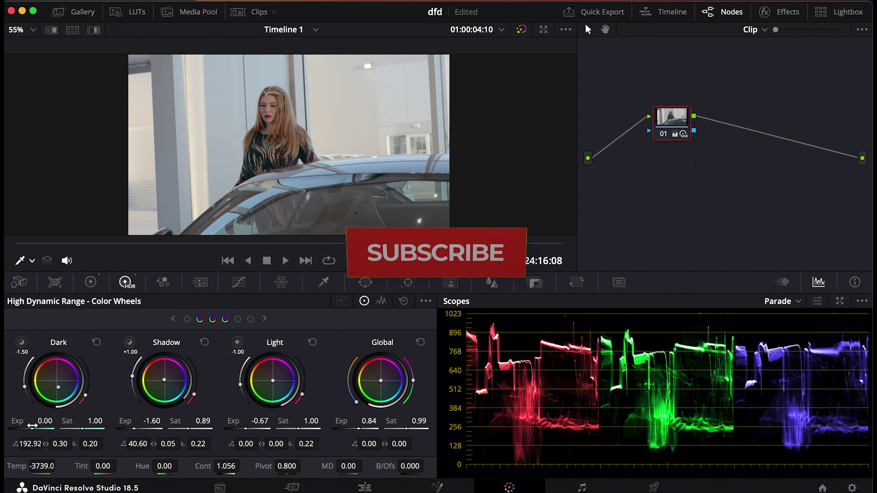
{"action": "mouse_move", "coordinate": [45, 421]}
{"action": "left_mouse_down"}
{"action": "mouse_move", "coordinate": [62, 421]}
{"action": "mouse_move", "coordinate": [27, 421]}
{"action": "left_mouse_up"}
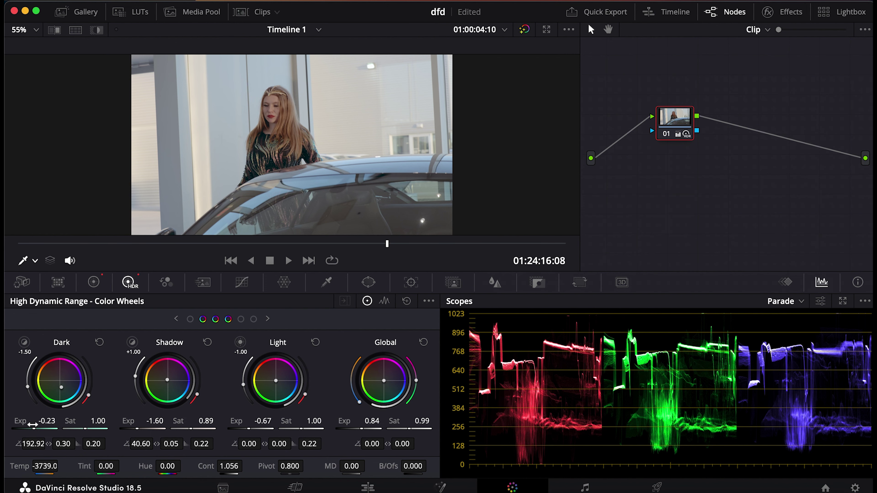
Step: Highlight the HDR Shadow and Light zones in the viewer to inspect which parts of the image they affect
{"action": "left_click", "coordinate": [133, 344]}
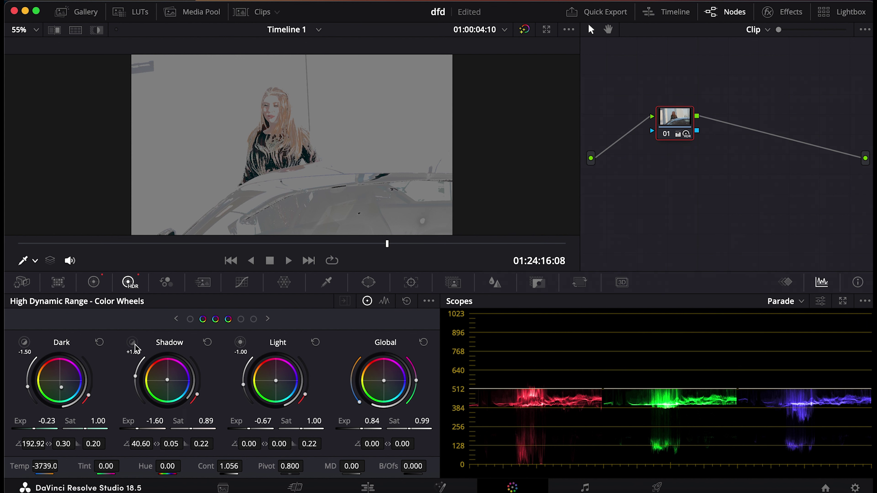
{"action": "left_click", "coordinate": [135, 349]}
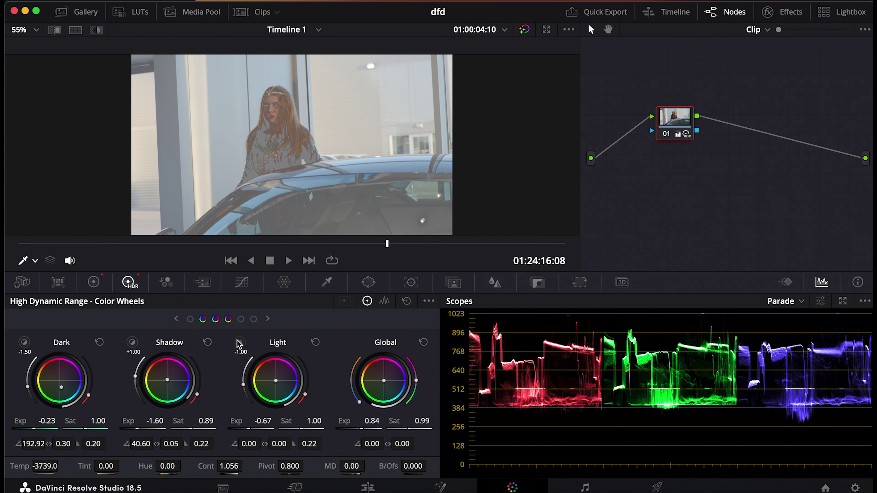
{"action": "left_click", "coordinate": [239, 343]}
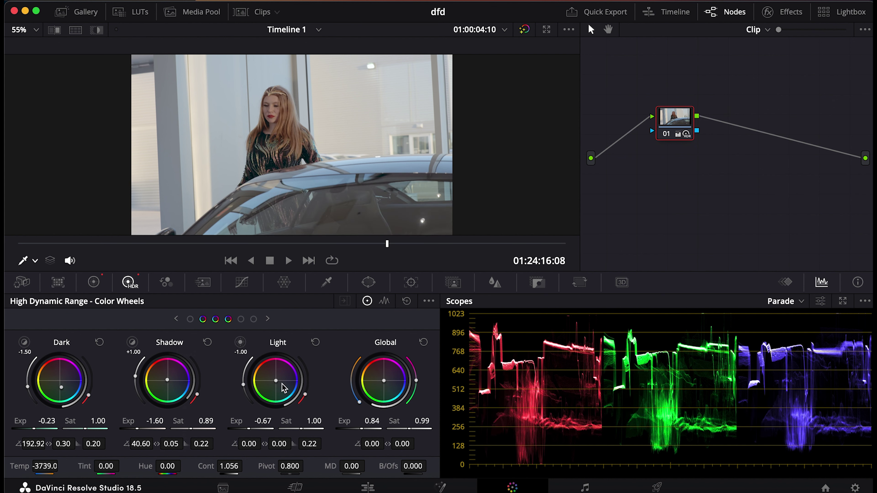
Step: Shift the HDR Dark zone's color balance to 237.41 at strength 0.31, set its saturation to 0.25, and briefly play the clip
{"action": "left_click_drag", "start_coordinate": [64, 390], "coordinate": [67, 387]}
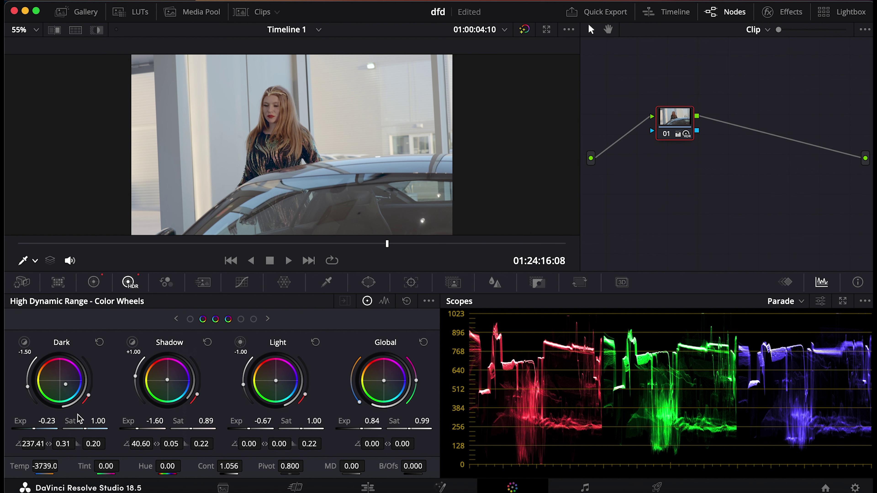
{"action": "left_click_drag", "start_coordinate": [85, 428], "coordinate": [70, 429]}
{"action": "key", "text": "space"}
{"action": "key", "text": "space"}
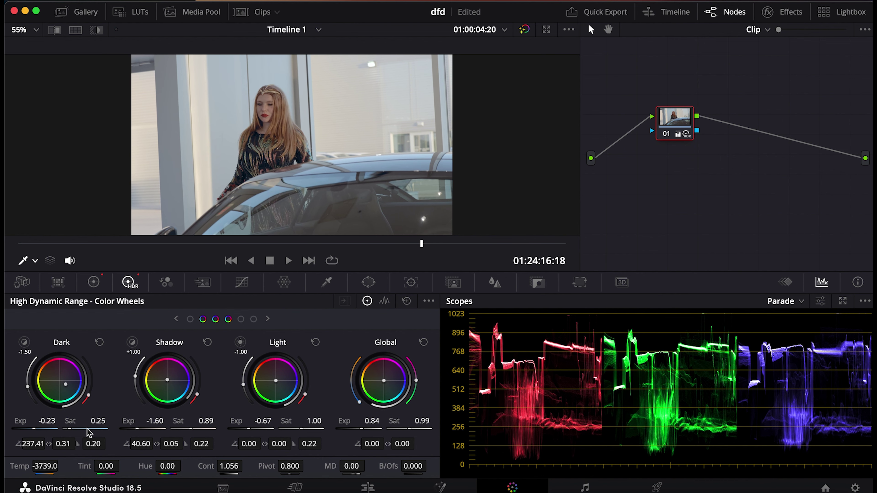